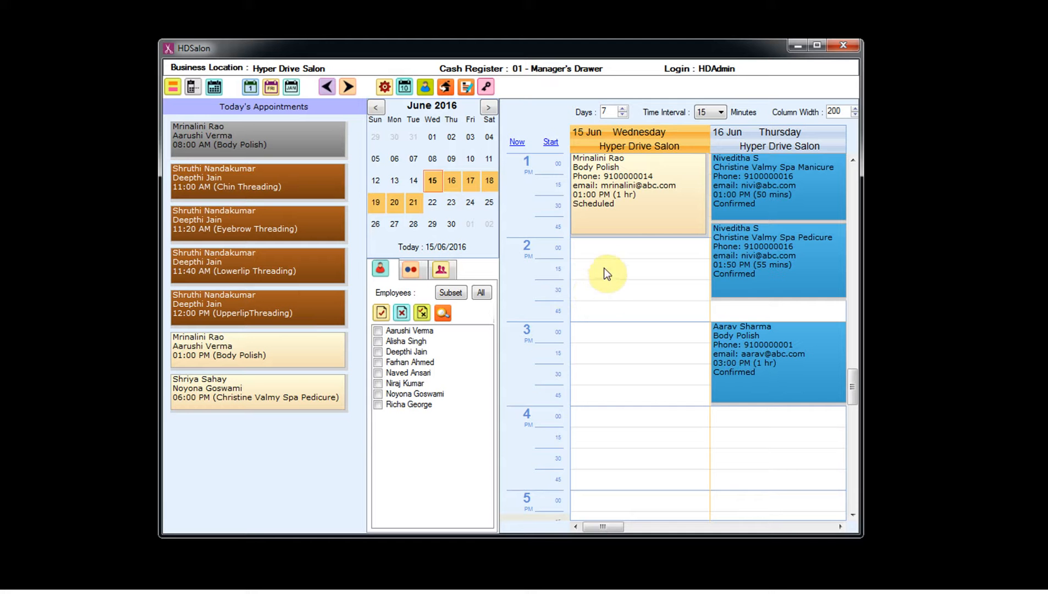
- Open the context menu on the 2:00 PM slot under Wednesday 15 June
right_click(601, 249)
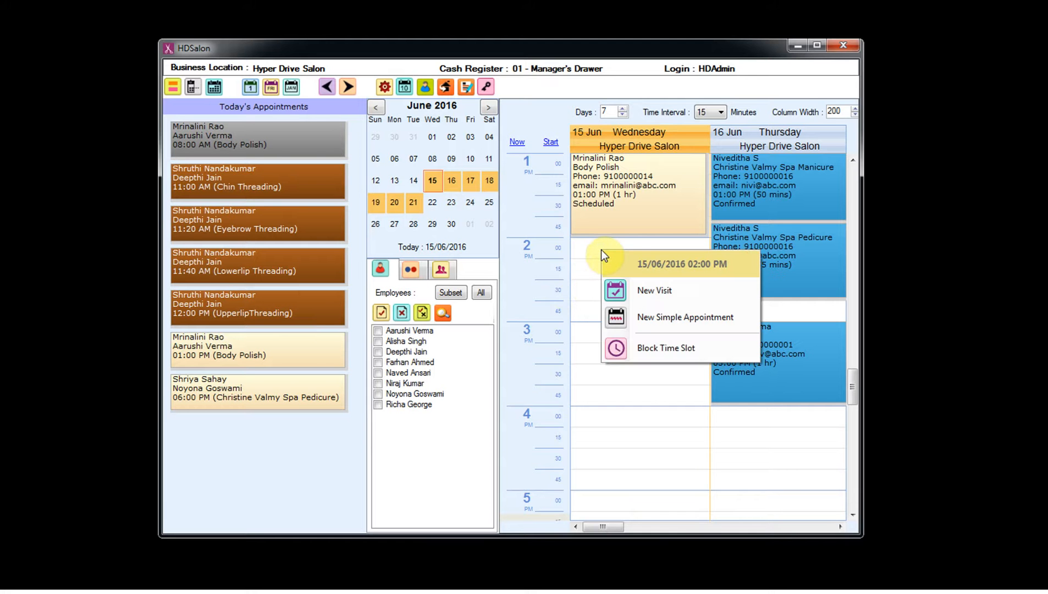
- Start new visit HDS-VI00121 at 2:00 PM on 15/06/2016 and bring up the customer list
click(616, 287)
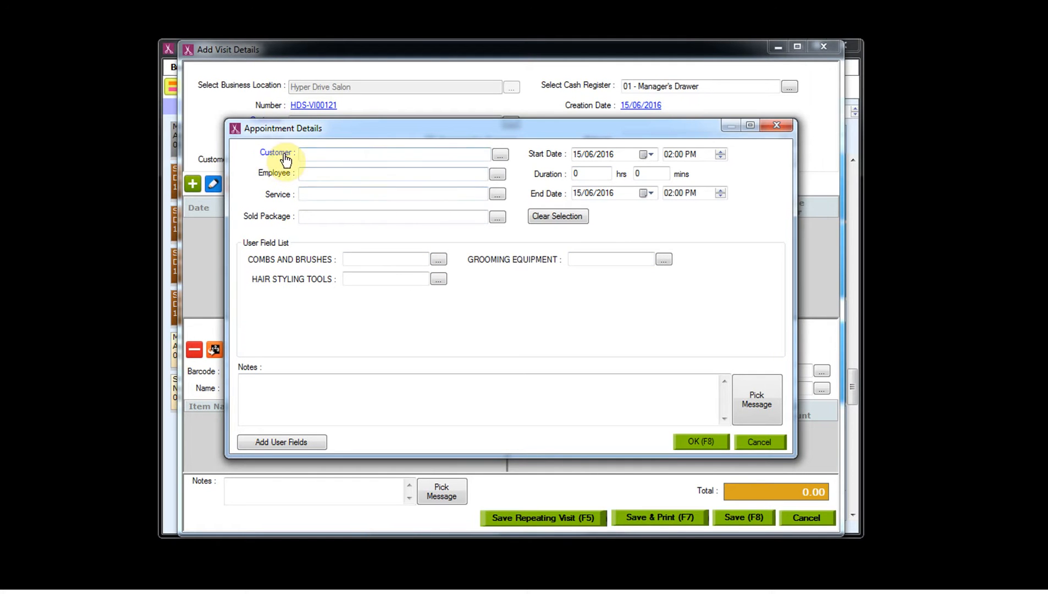
click(484, 151)
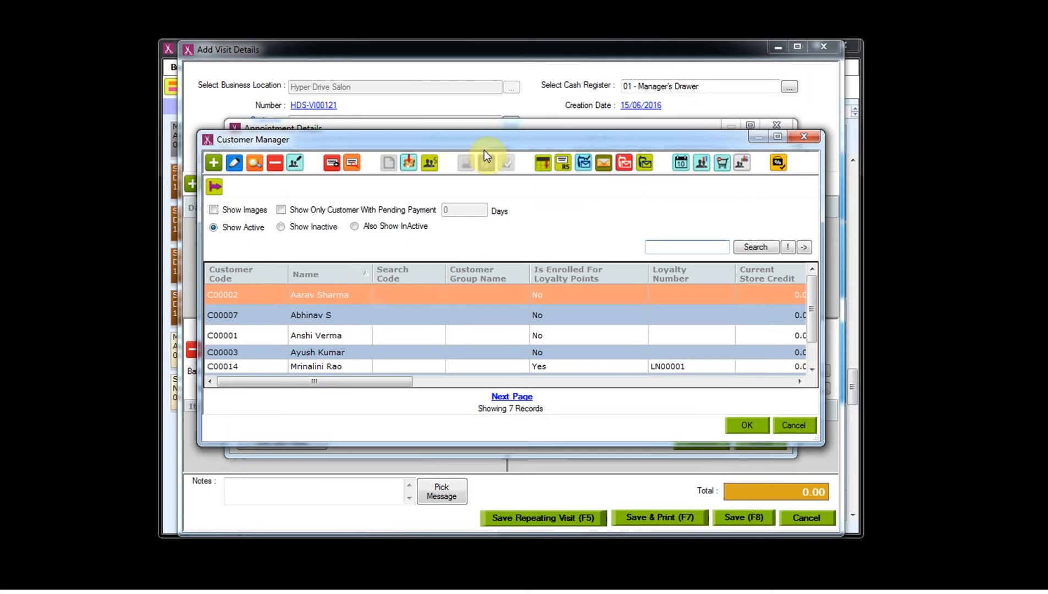
- Add and save a customer with their first and last name, then assign them to the visit
click(212, 161)
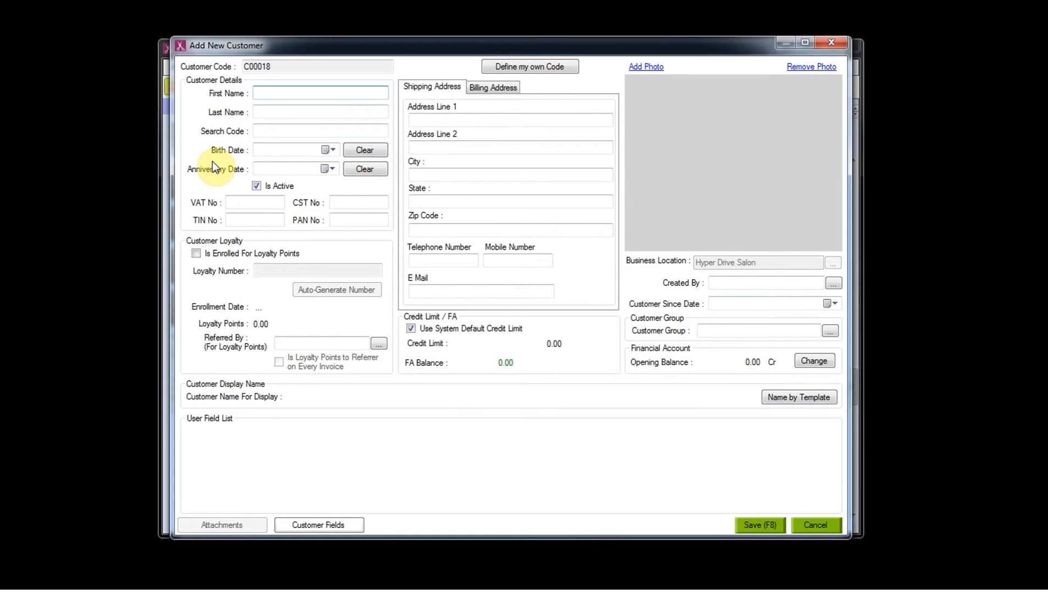
click(272, 115)
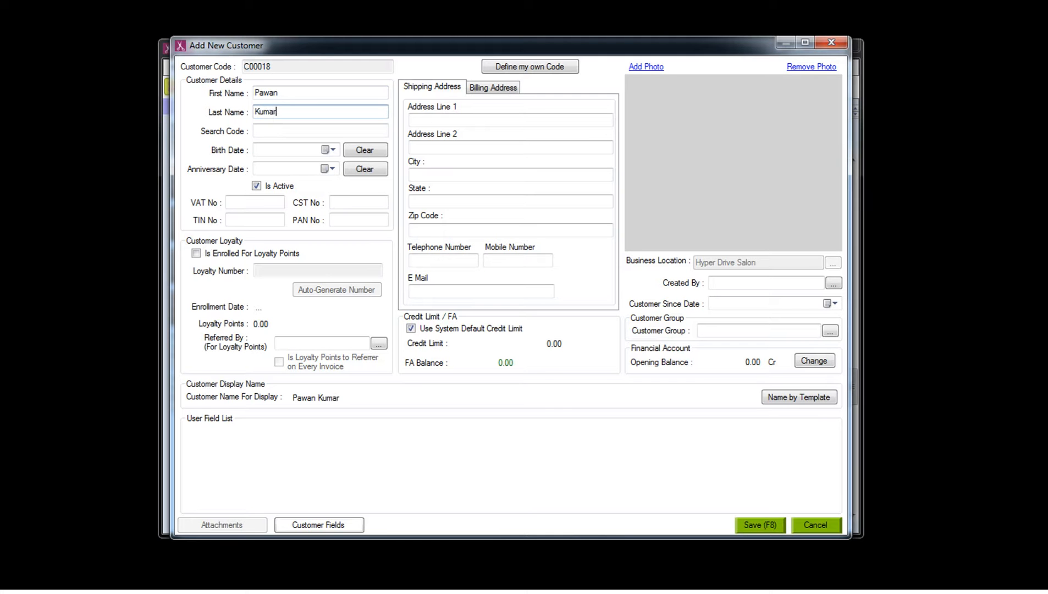
click(757, 526)
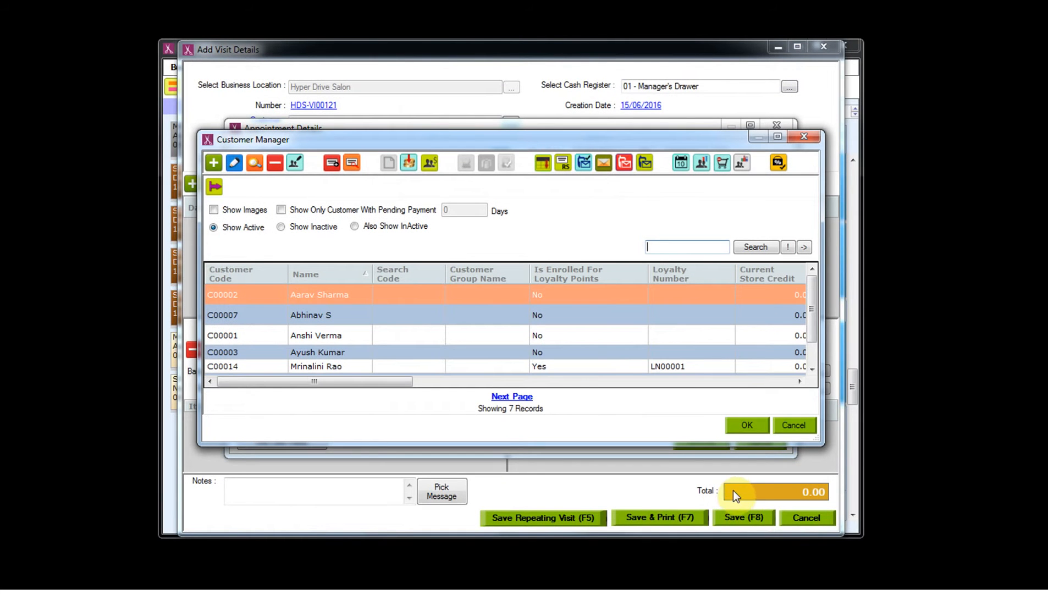
click(811, 369)
click(570, 354)
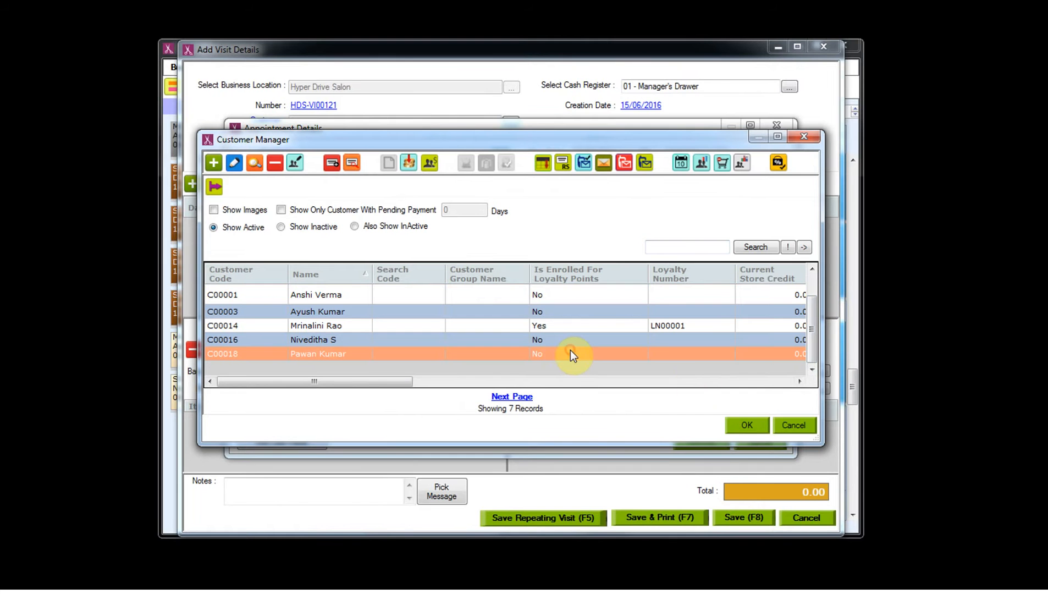
click(757, 432)
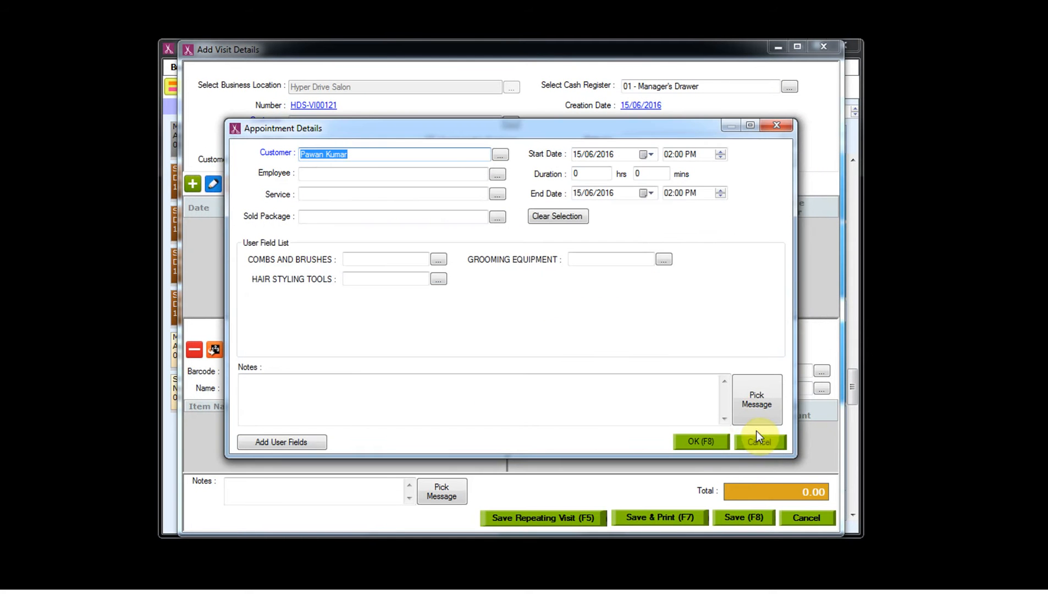
- Assign the first listed employee and Anti Dandruff Treatment, so the appointment runs 2:00–3:00 PM
click(502, 177)
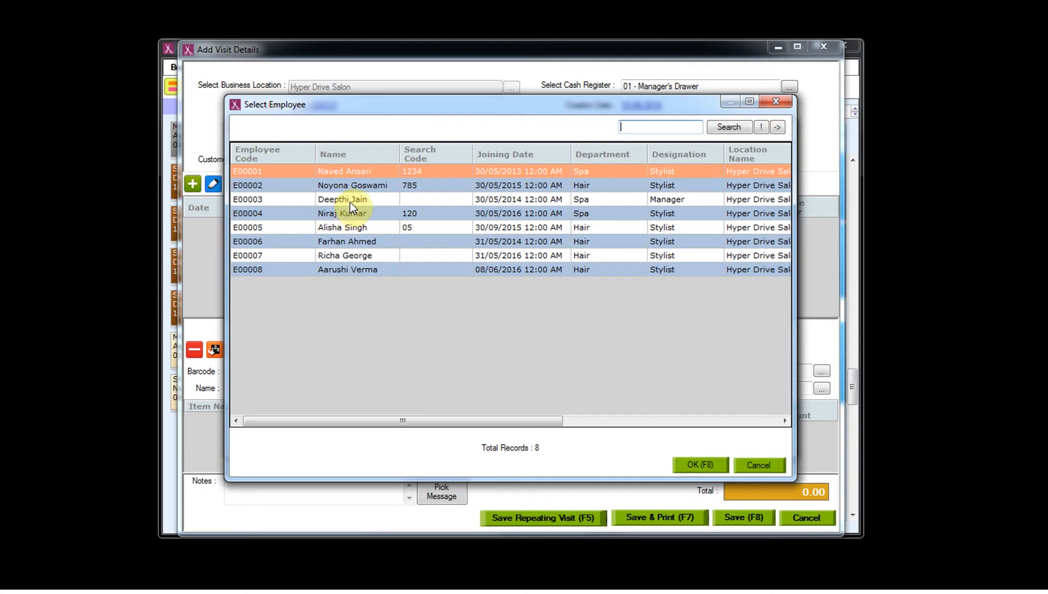
click(688, 468)
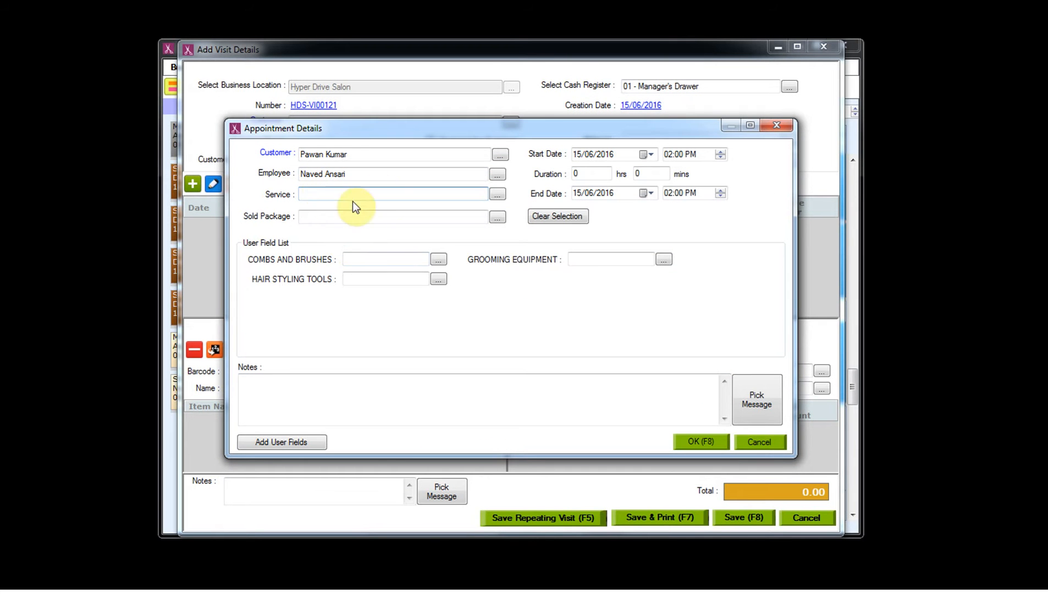
click(498, 195)
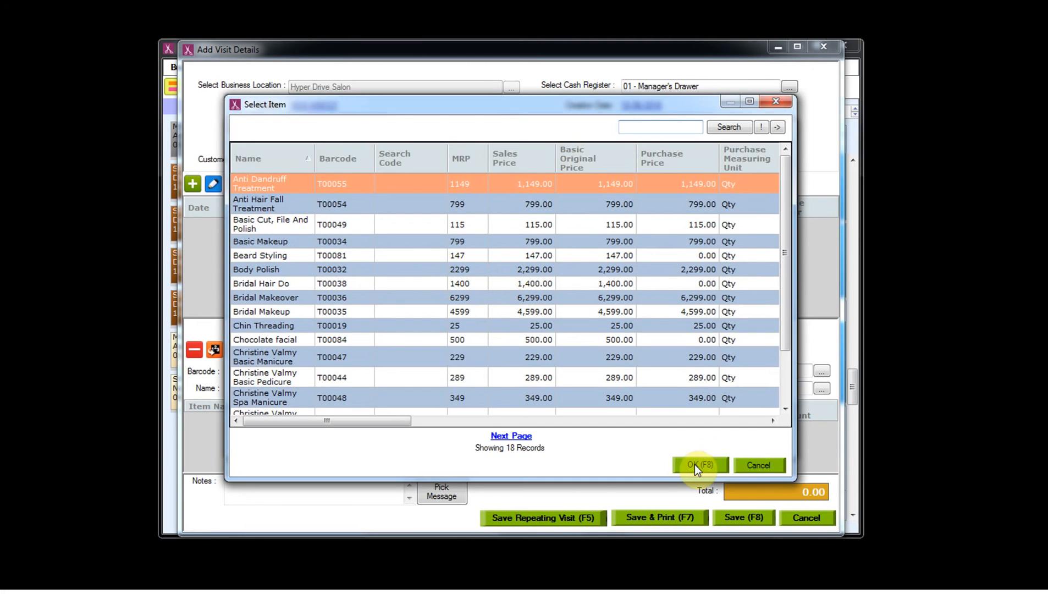
click(694, 464)
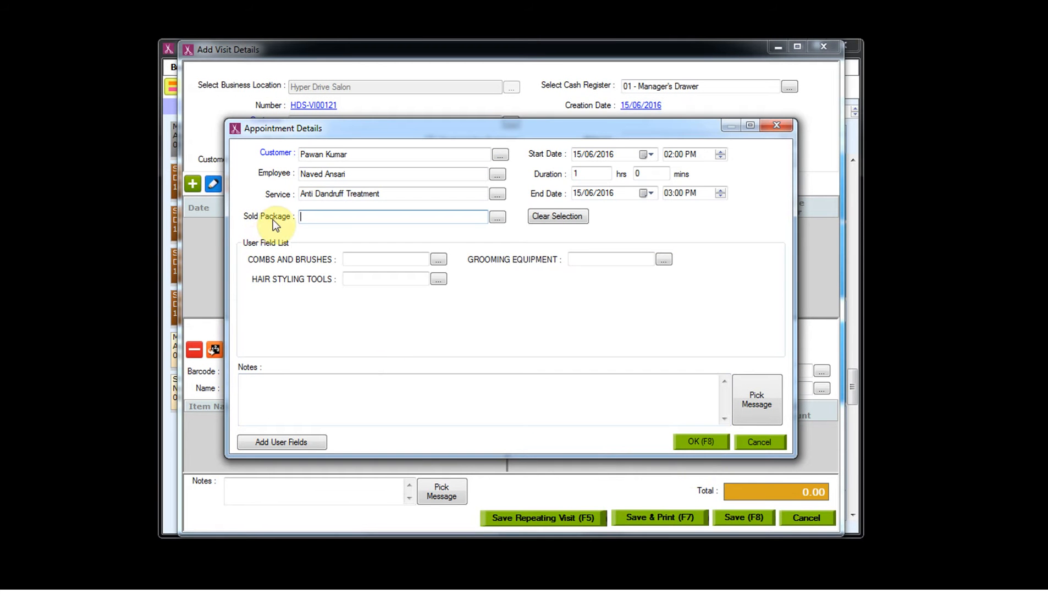
key(shift+Tab)
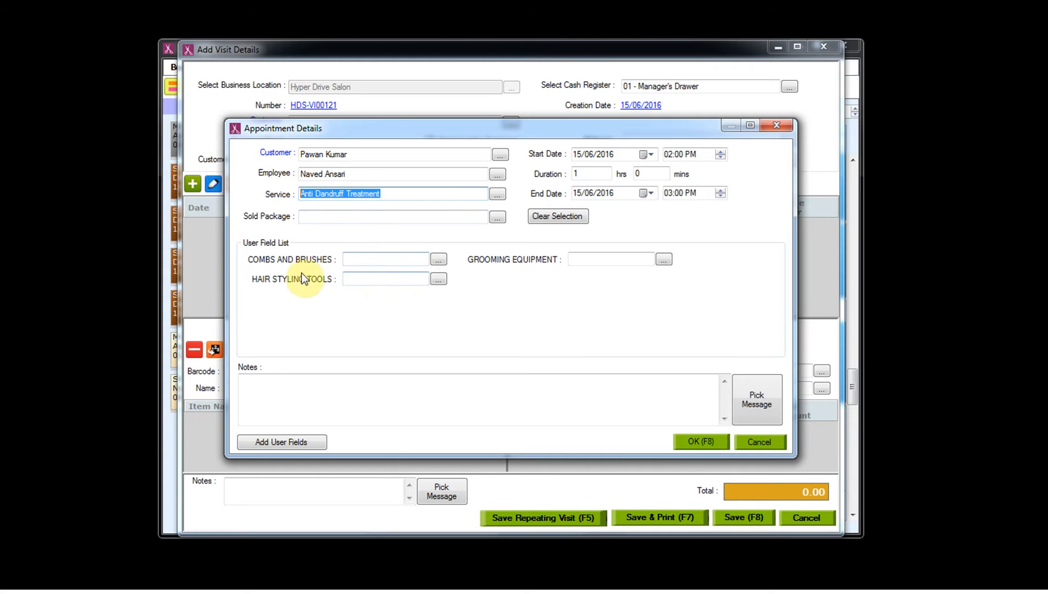
- Add Round Brush and Hot Rollers, then confirm the 60-minute appointment totalling 1,149.00
click(440, 261)
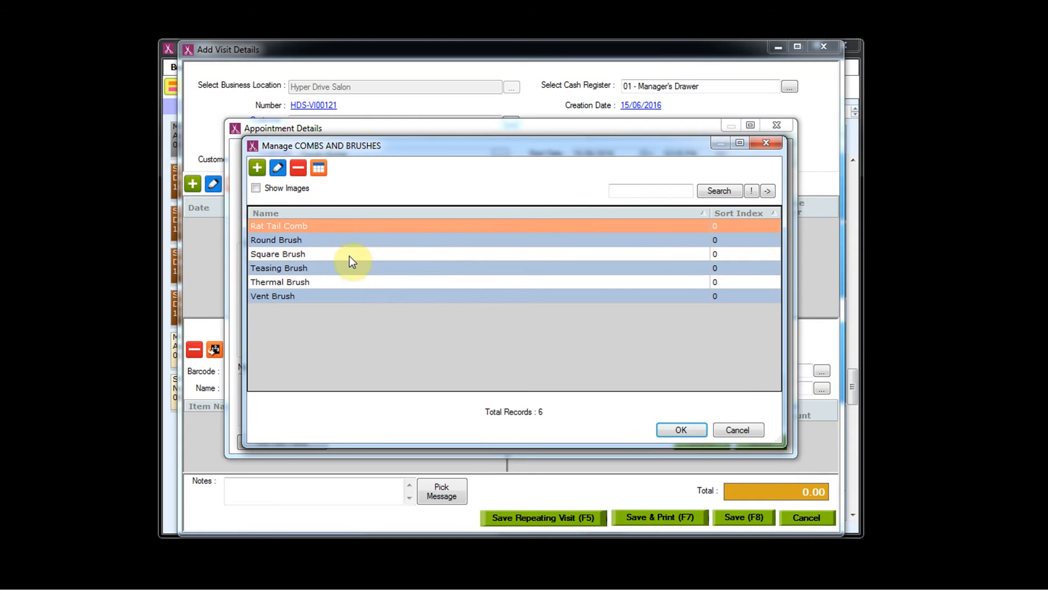
click(376, 247)
click(675, 427)
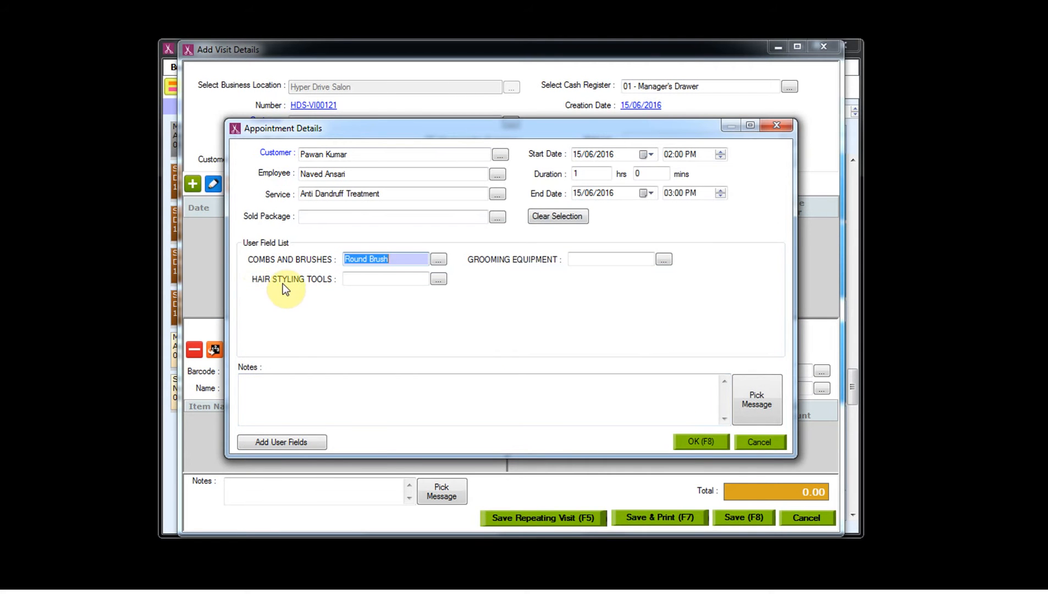
click(438, 281)
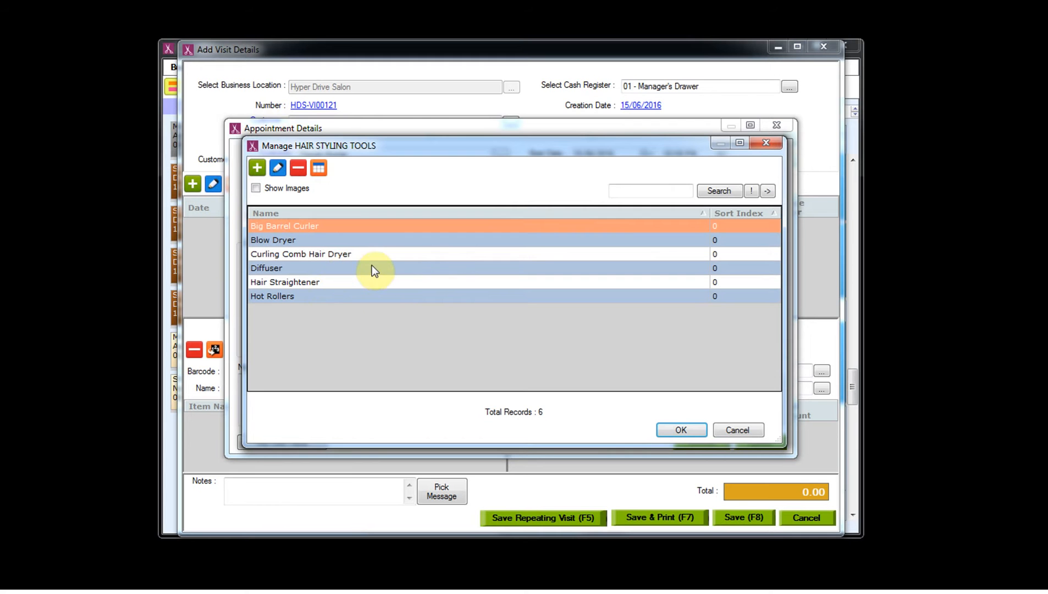
click(357, 297)
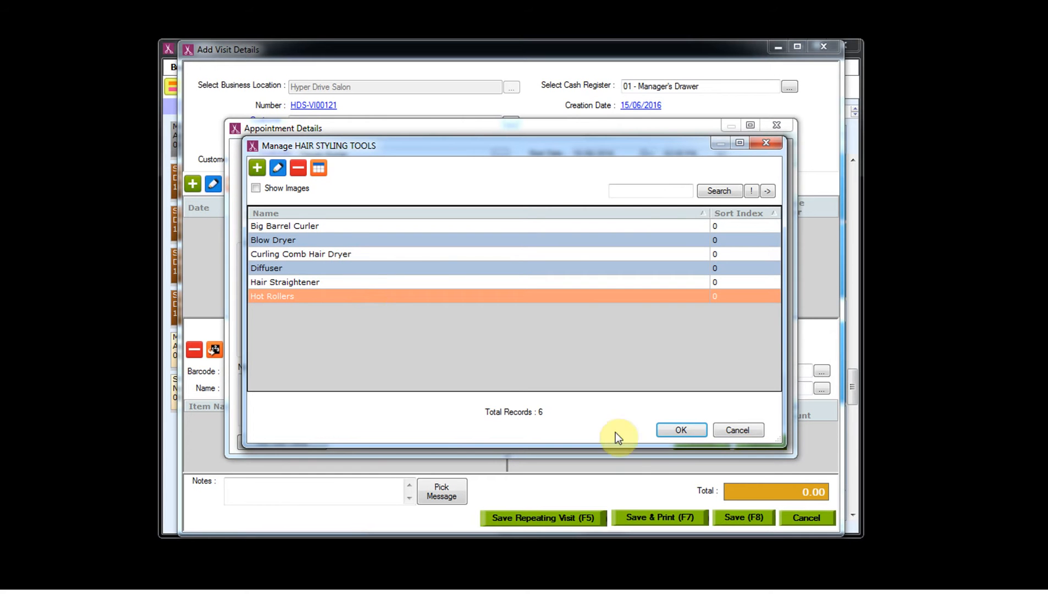
click(668, 428)
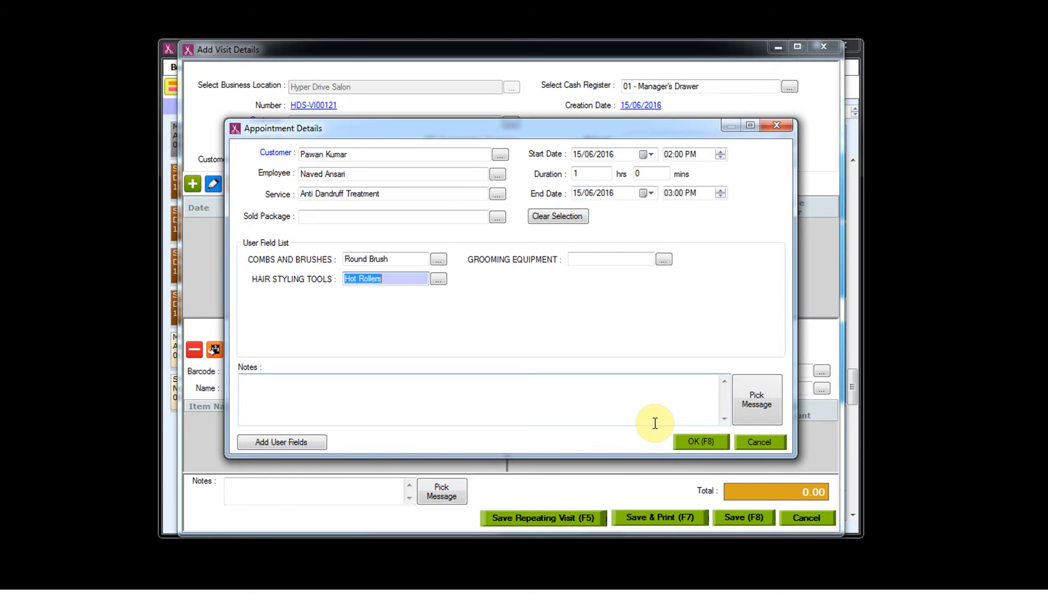
click(697, 441)
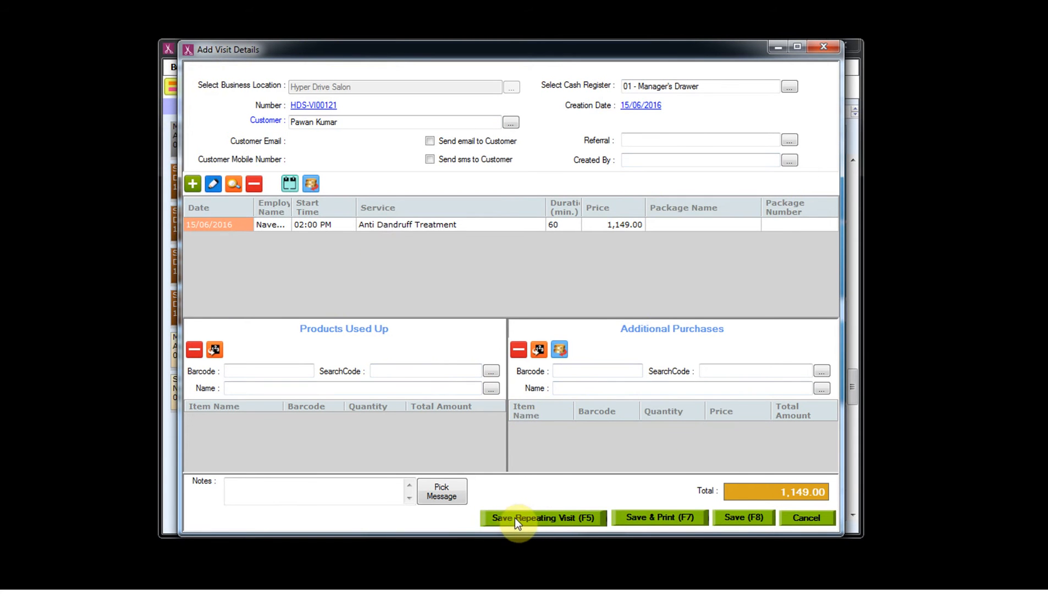
- Save the visit as a repeating booking numbered HD-0001 and open the Dates Generator
click(545, 519)
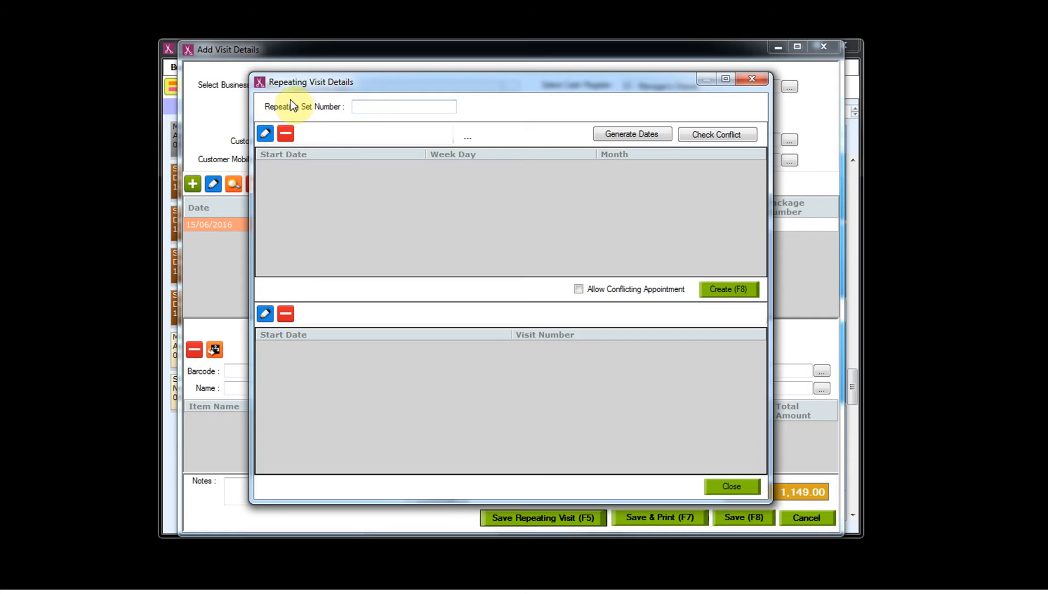
click(373, 110)
text(HD-0001)
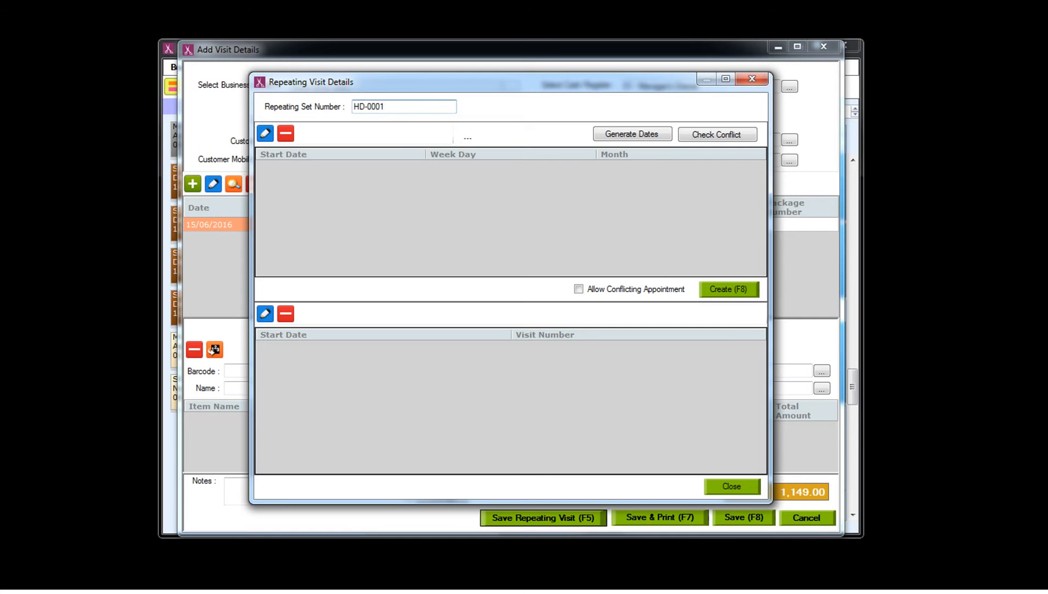
click(379, 107)
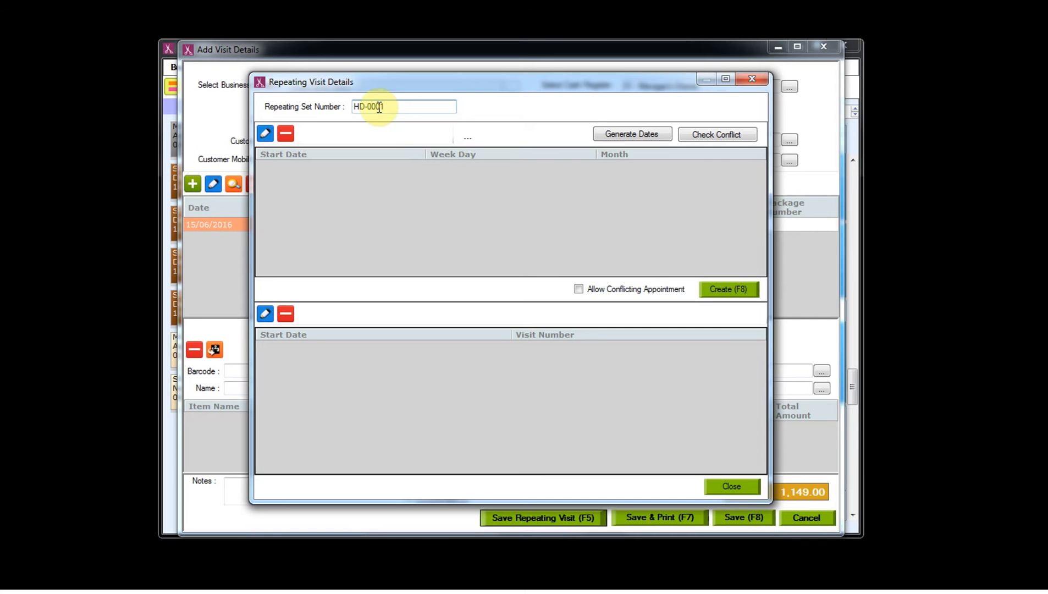
click(616, 137)
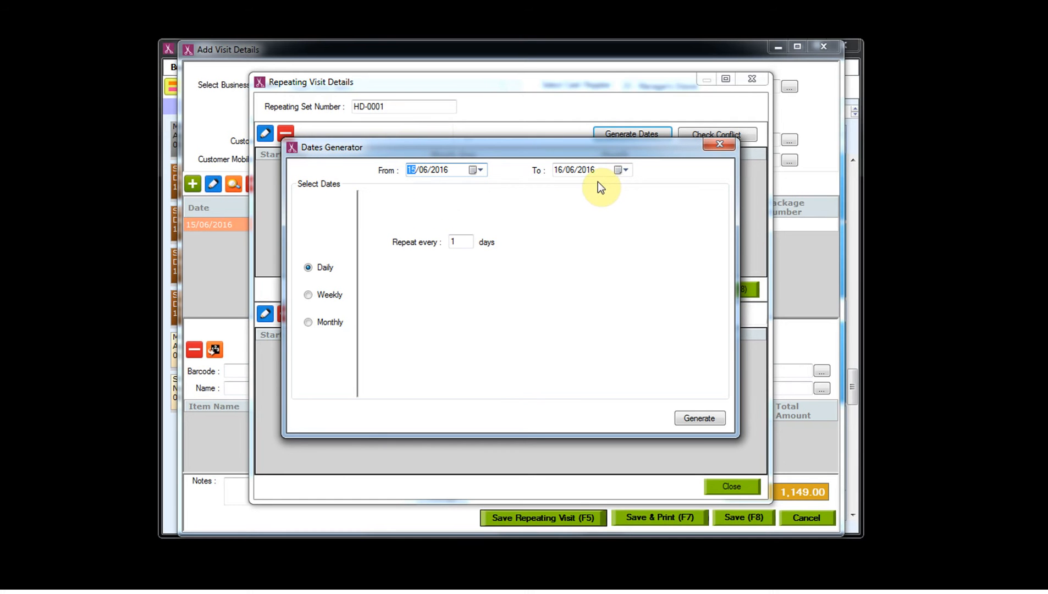
- Generate daily dates from 15/06/2016 to 30/06/2016, repeating every 2 days
click(560, 173)
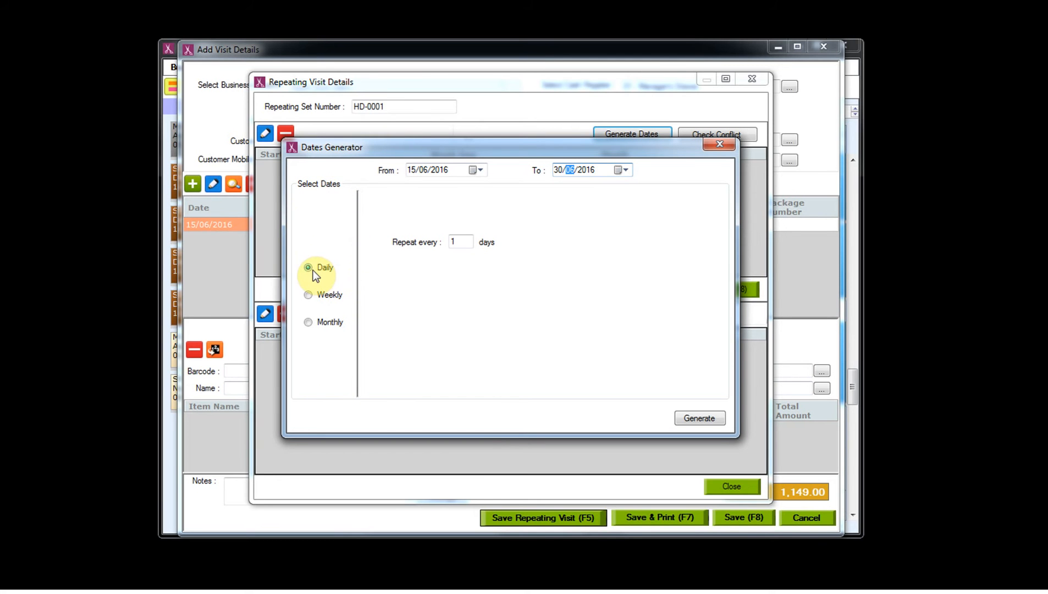
click(465, 241)
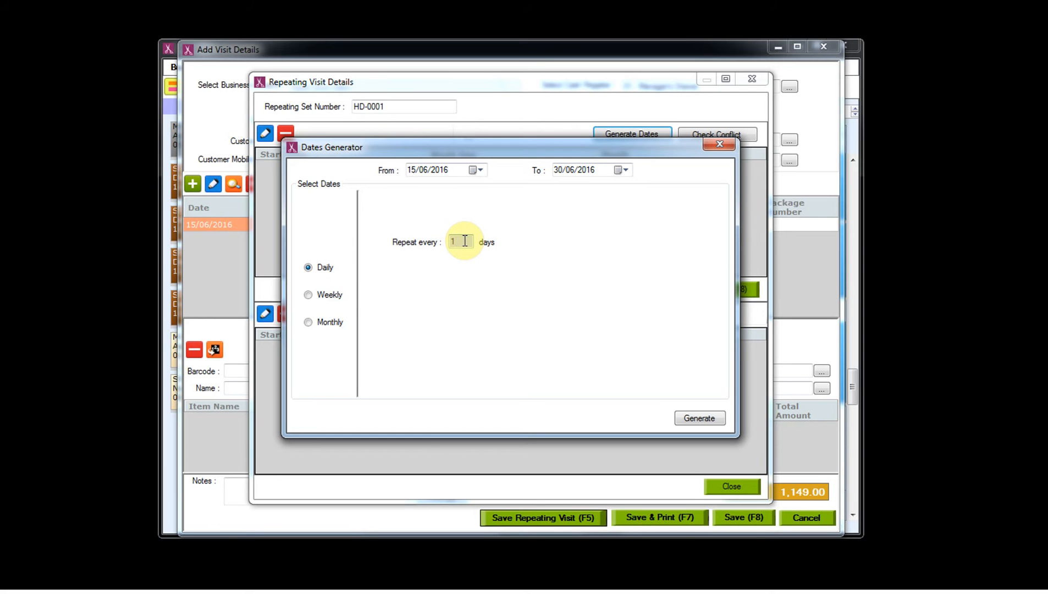
click(463, 240)
double_click(459, 242)
text(2)
click(694, 419)
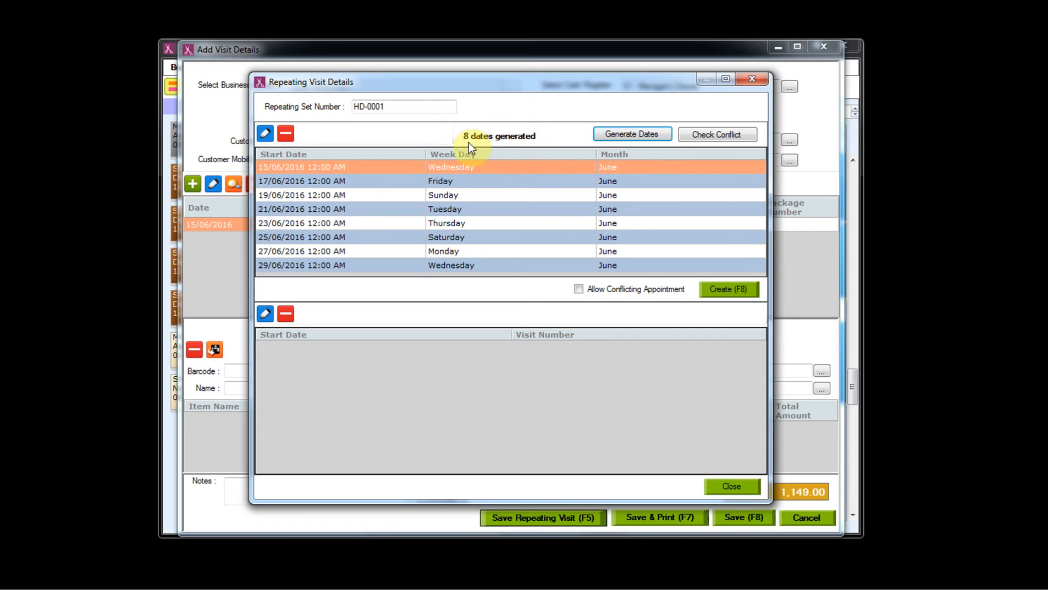
- Run the conflict check, review the 19/06/2016 clash, and keep that date unchanged
click(712, 136)
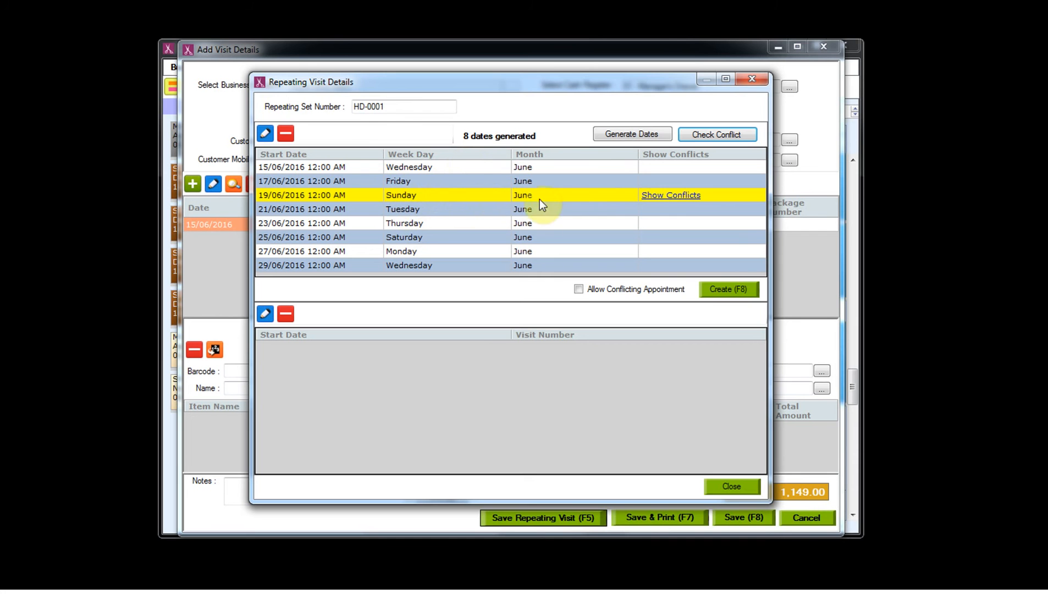
click(669, 196)
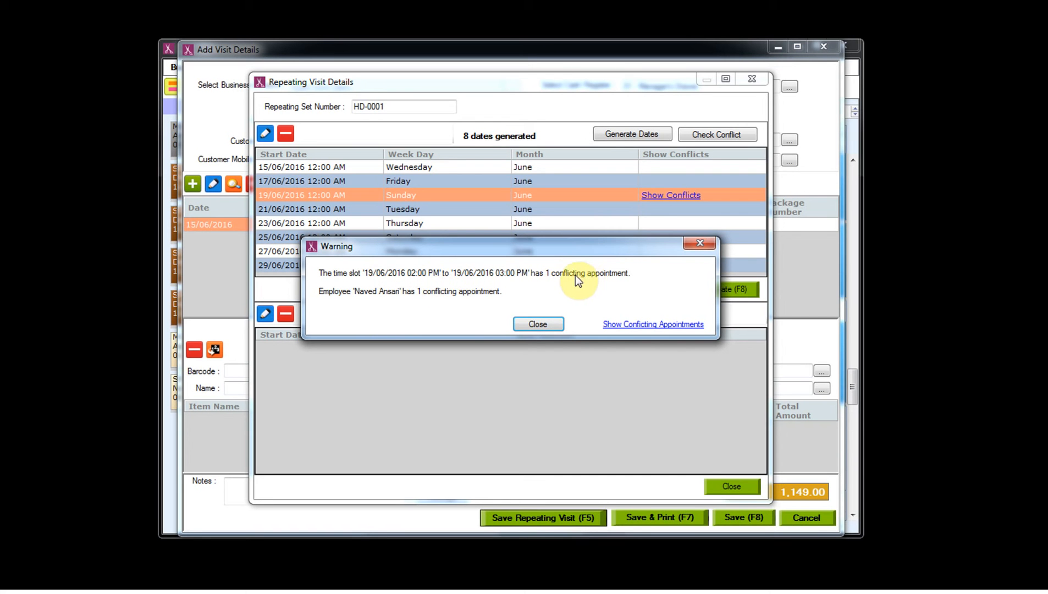
click(526, 324)
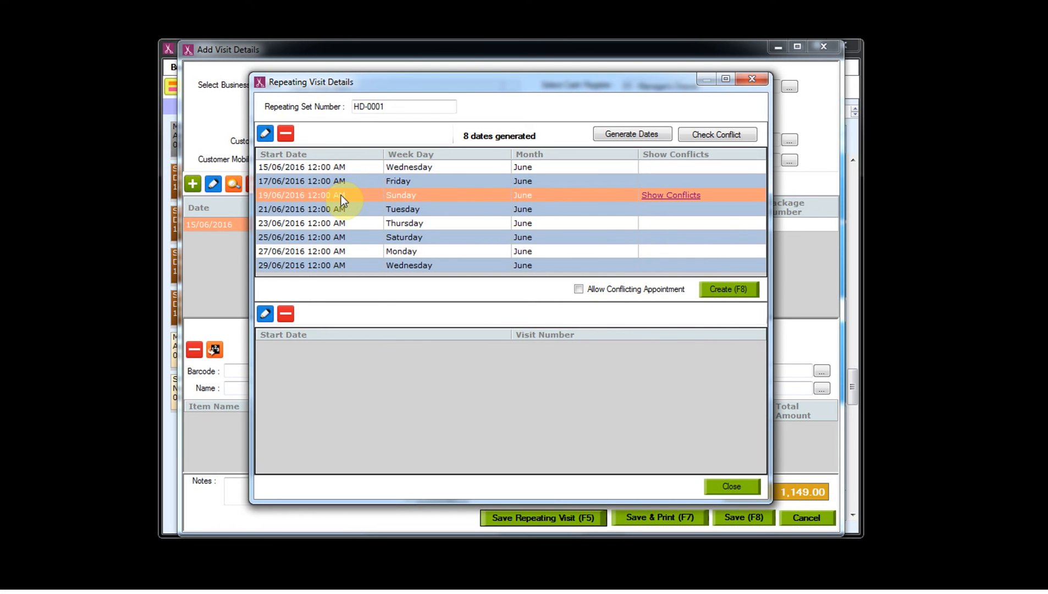
click(266, 134)
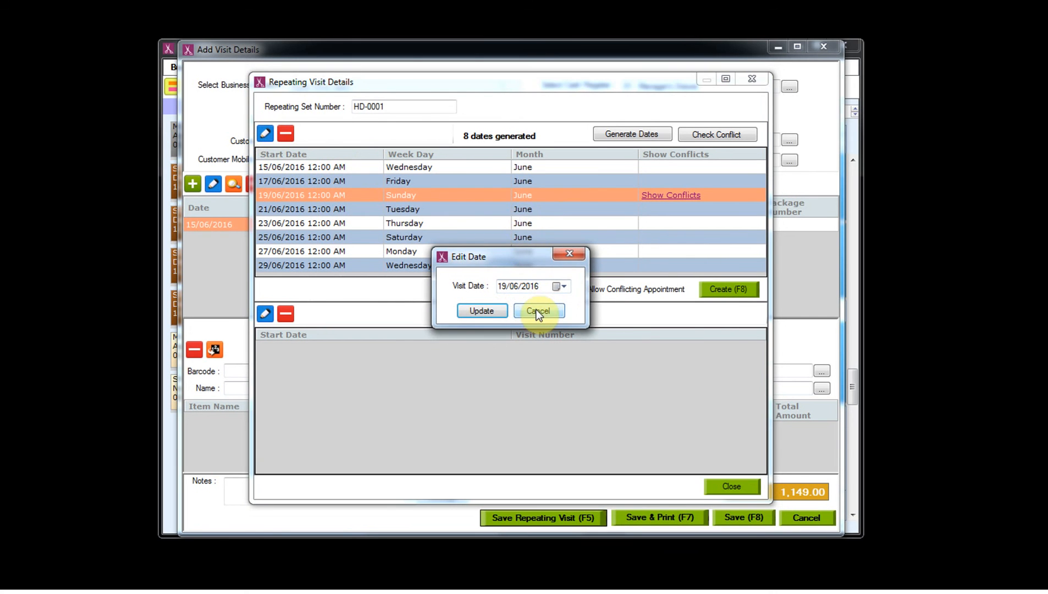
click(537, 311)
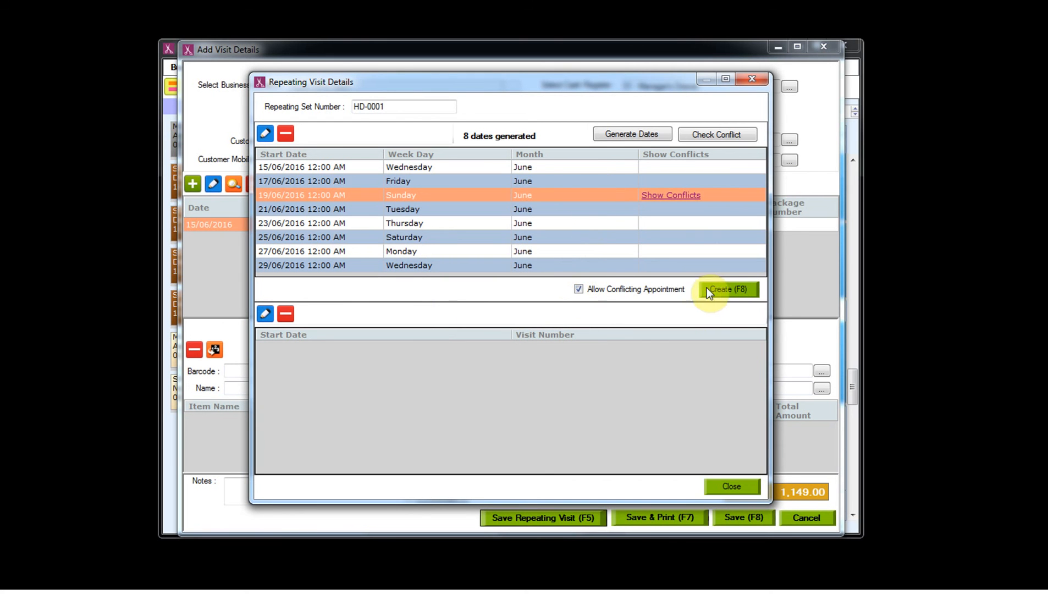
- Create visits HDS-VI00121 through HDS-VI00128 and save the repeating visit set
click(721, 287)
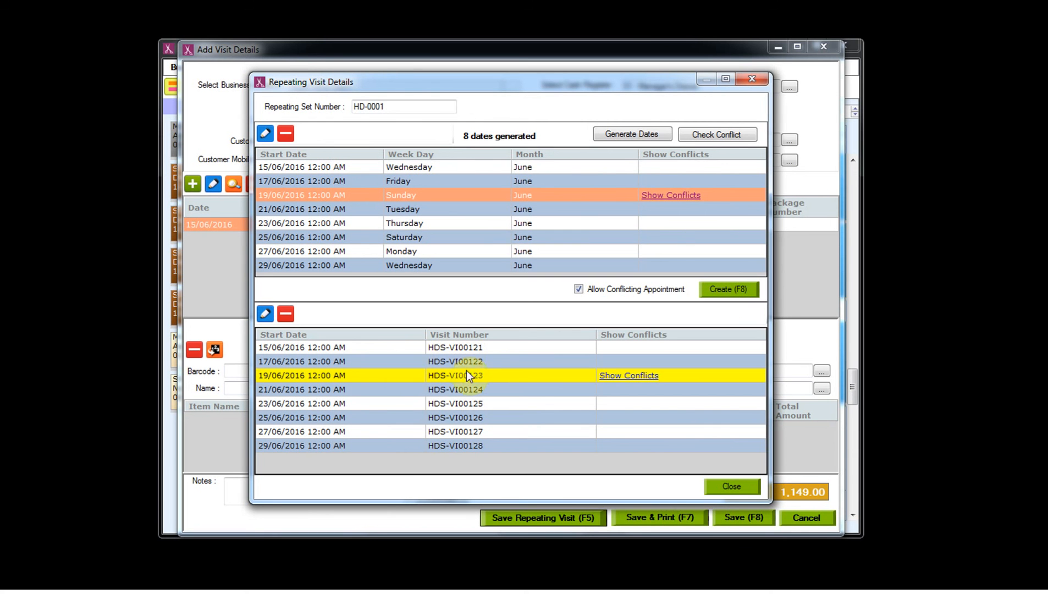
click(722, 486)
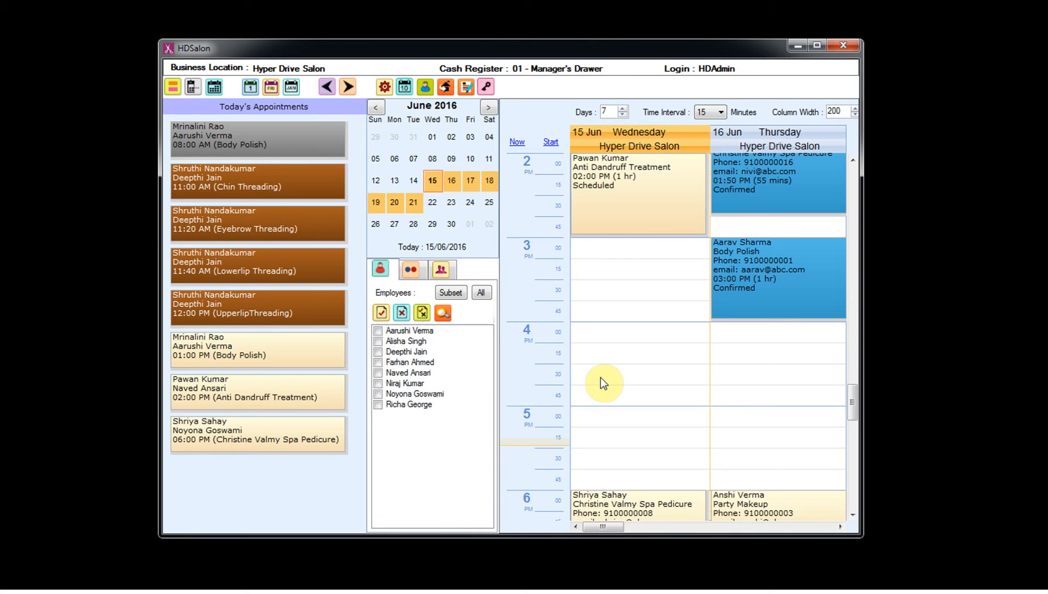
- Filter the calendar by customer, selecting and ticking the newly created customer
click(440, 269)
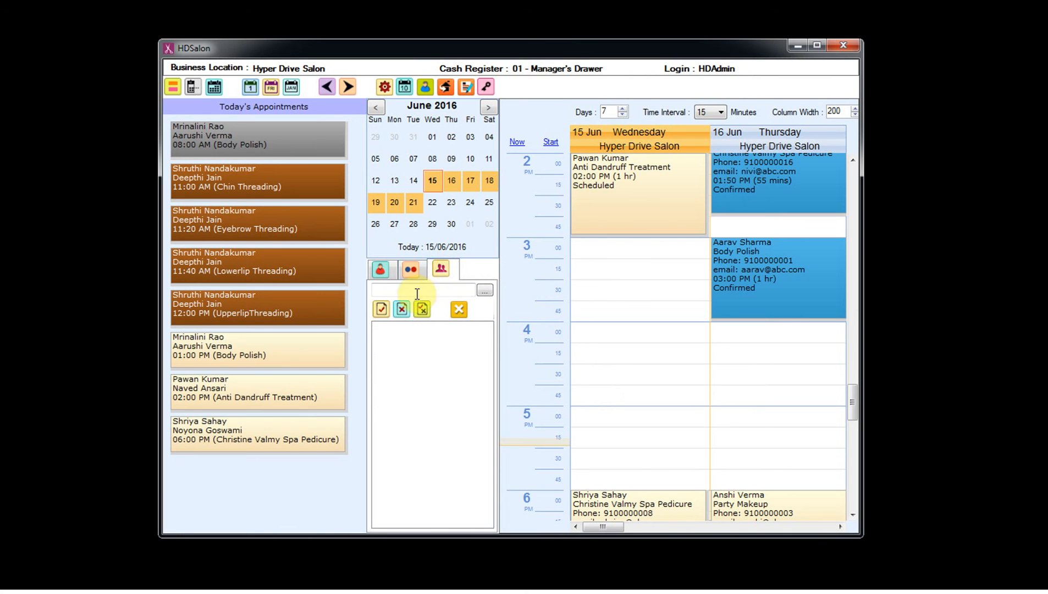
click(483, 290)
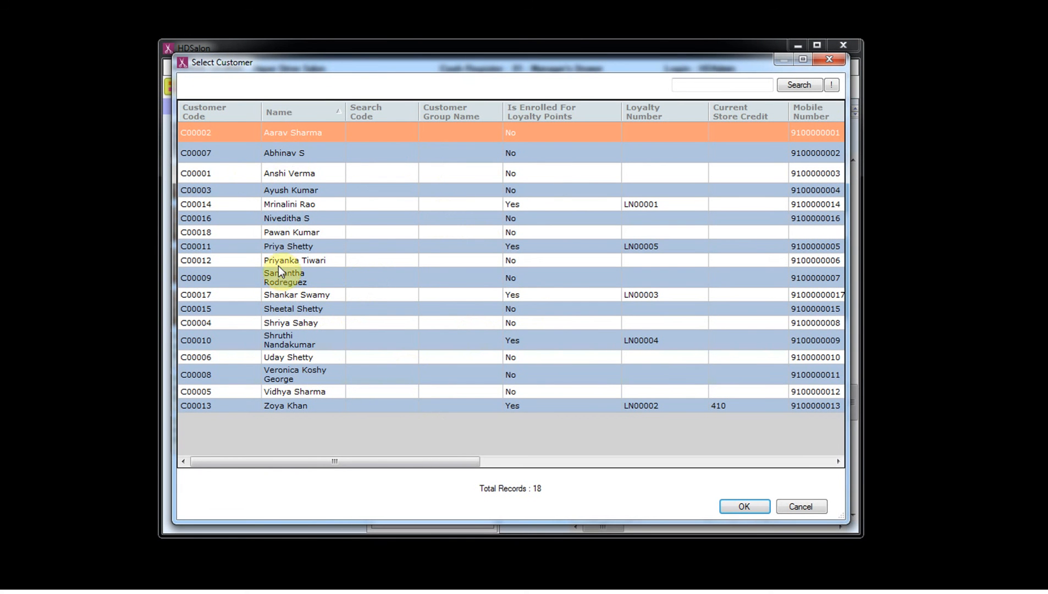
click(304, 231)
click(733, 509)
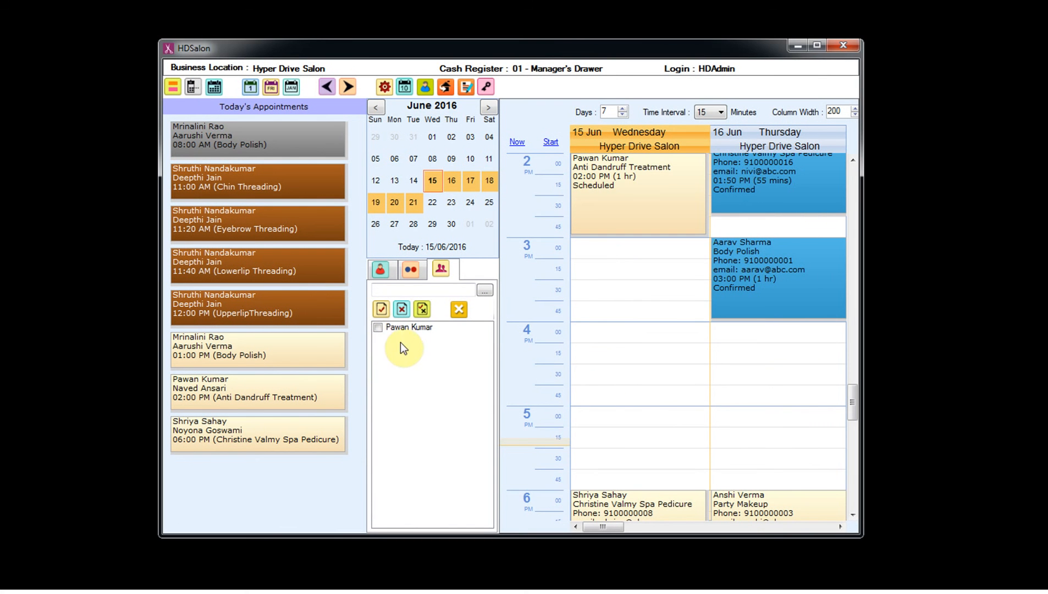
click(378, 327)
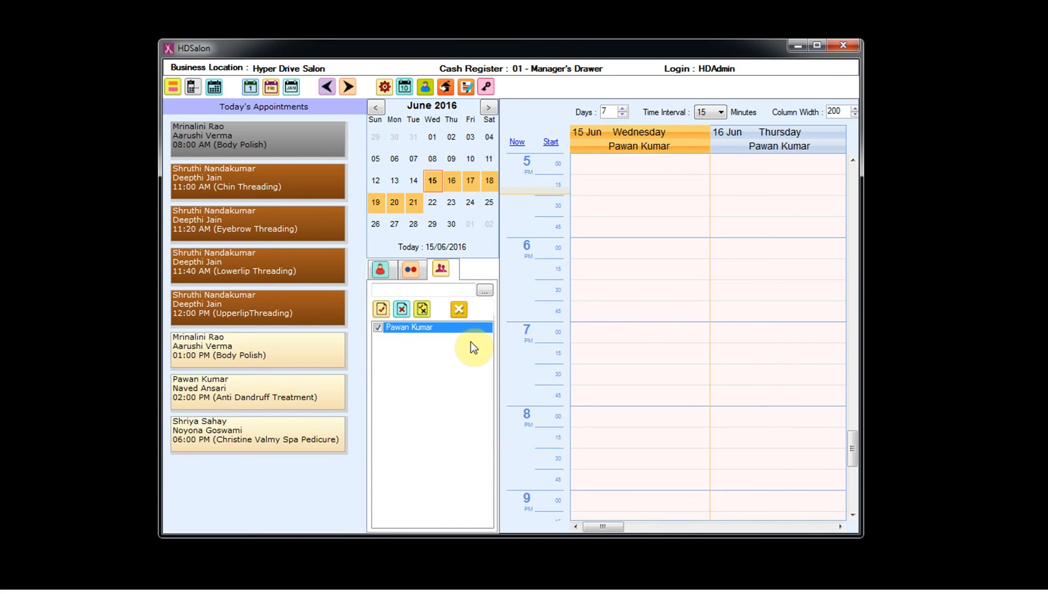
- Switch the calendar to June 2016 month view, showing 2:00 PM bookings on alternate days through 29 June
click(298, 85)
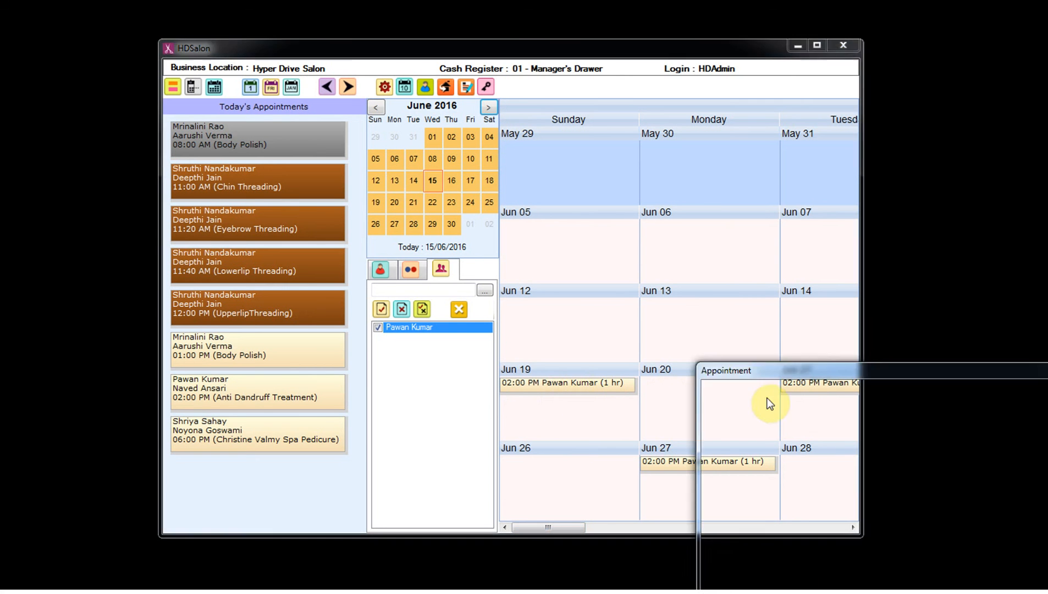
drag(570, 526, 694, 533)
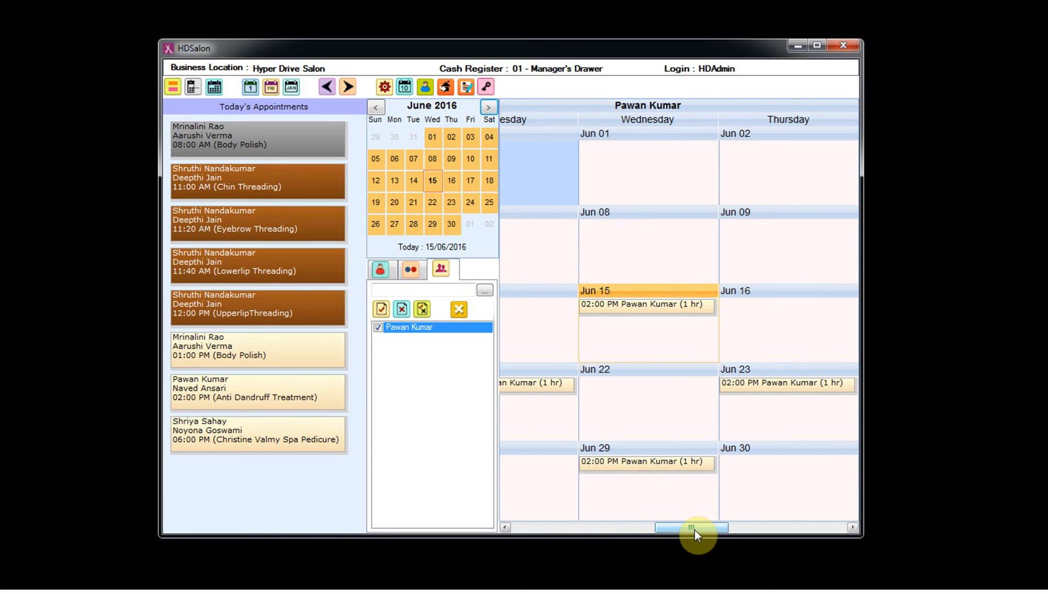